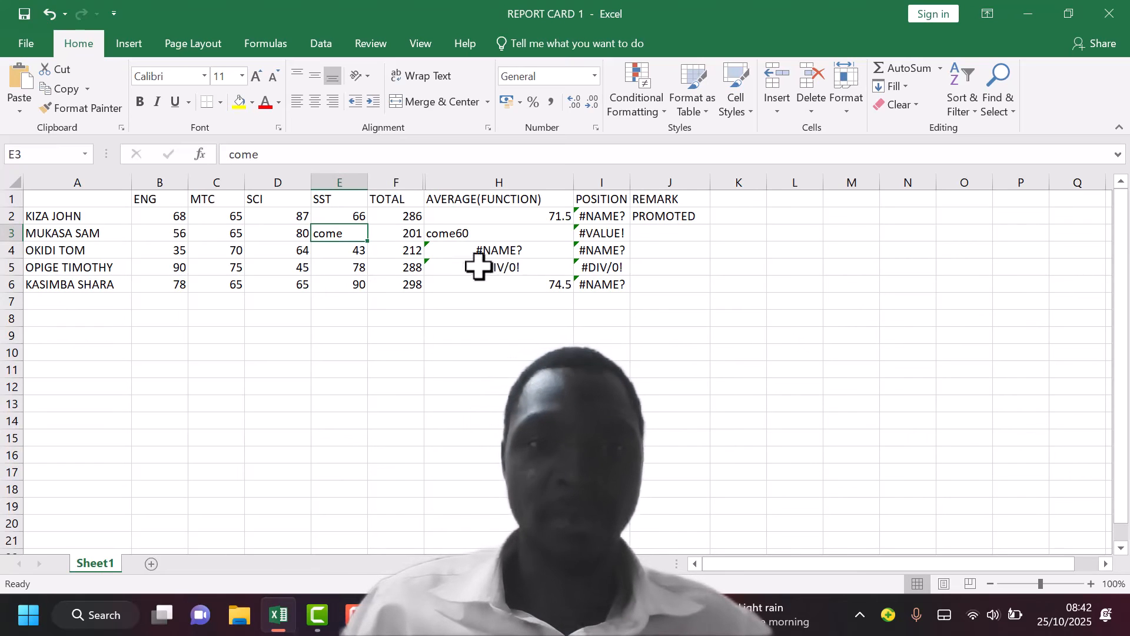
Replace the divide-by-zero formula in cell H5 with =F5/4
click(534, 266)
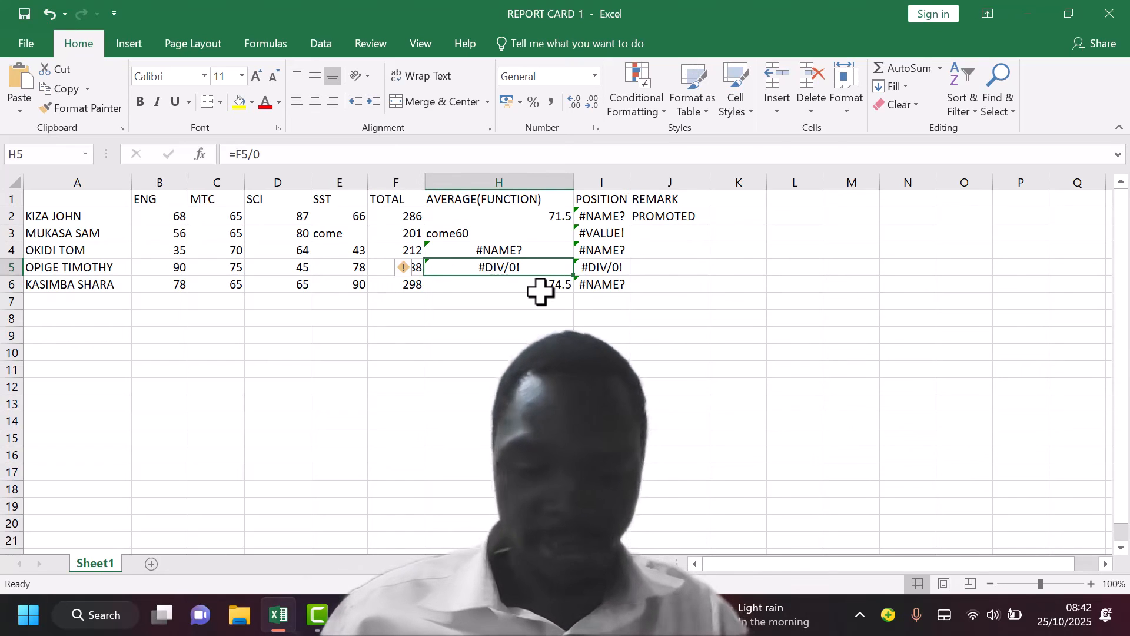
key(ctrl+0)
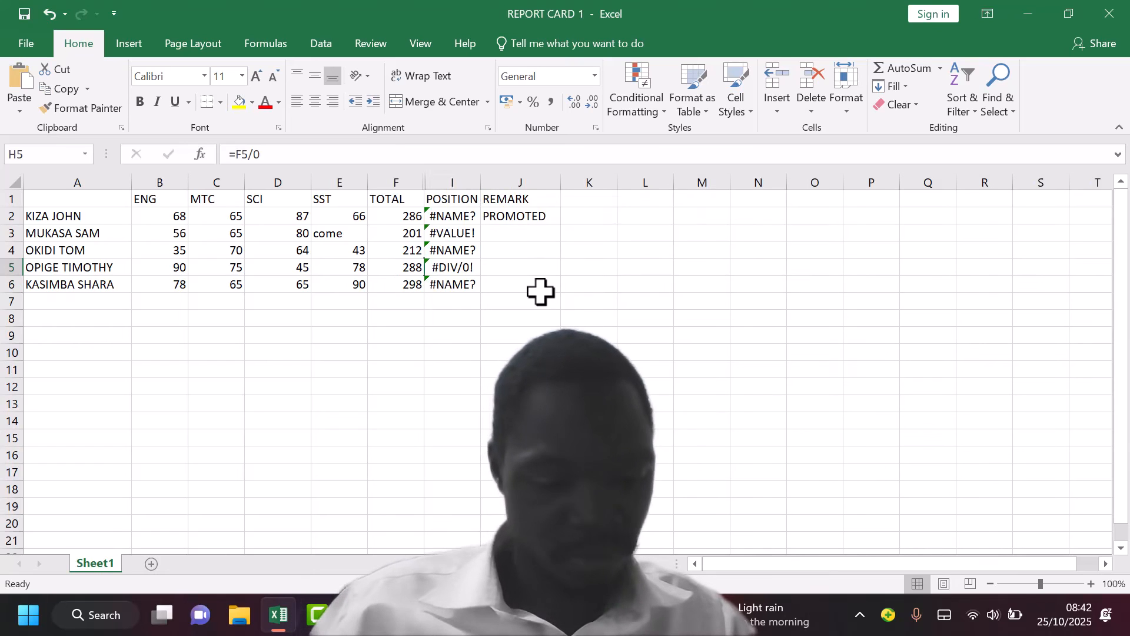
key(ctrl+z)
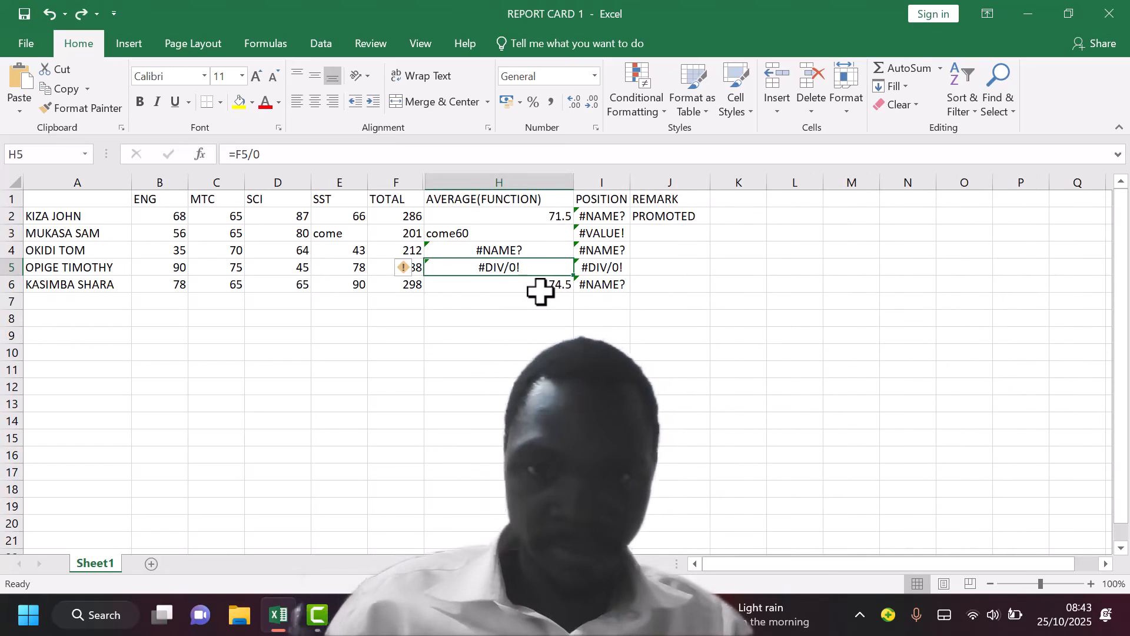
text(=)
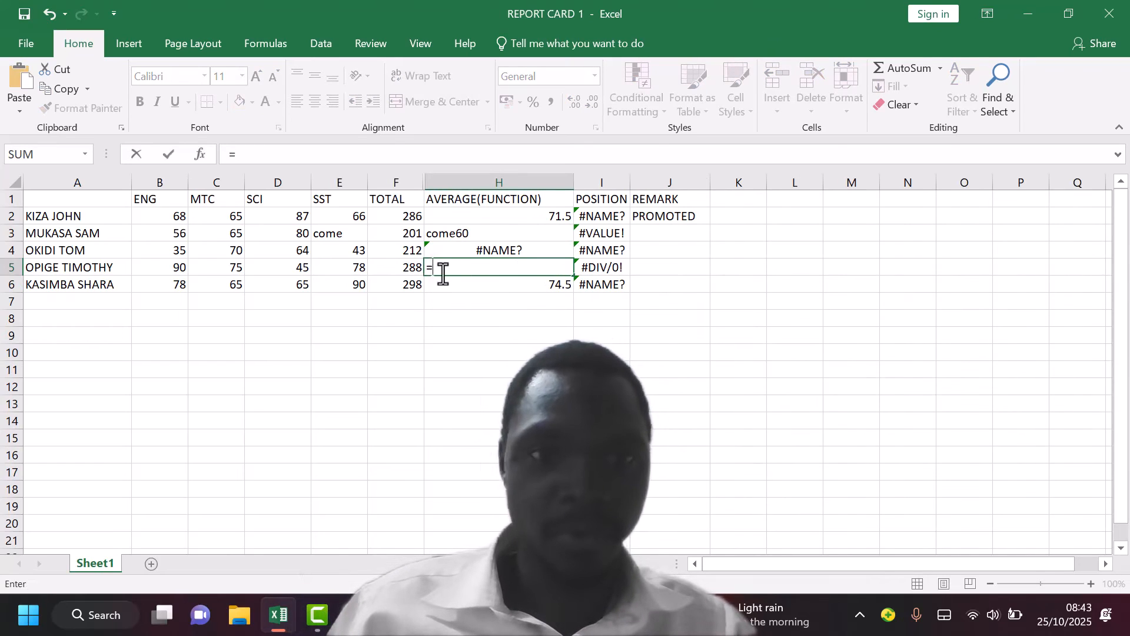
click(412, 266)
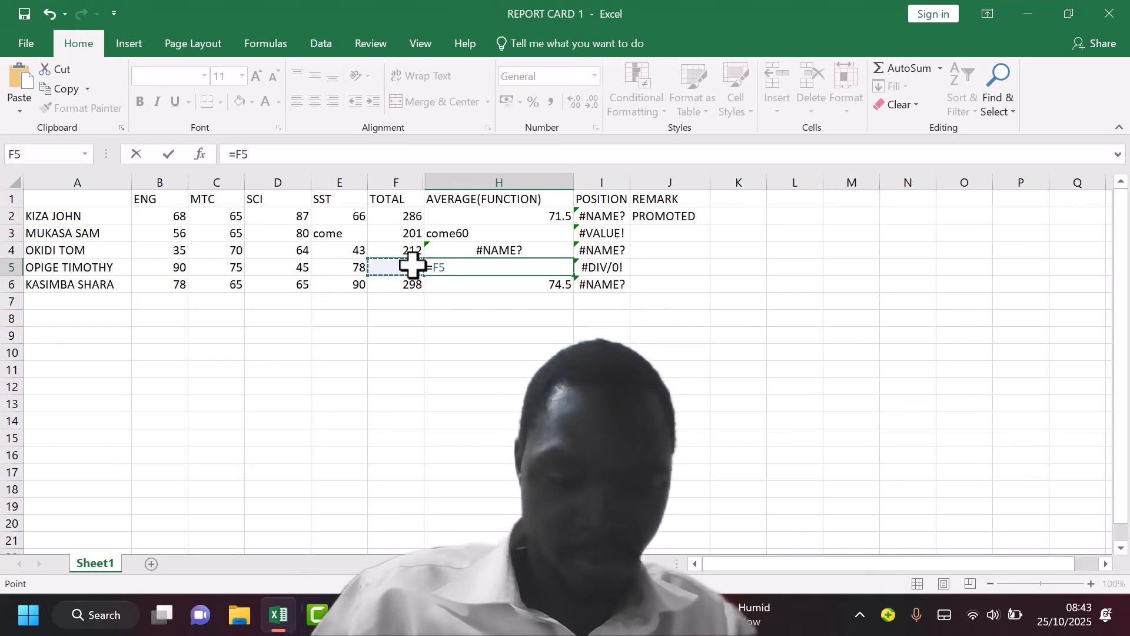
text(7)
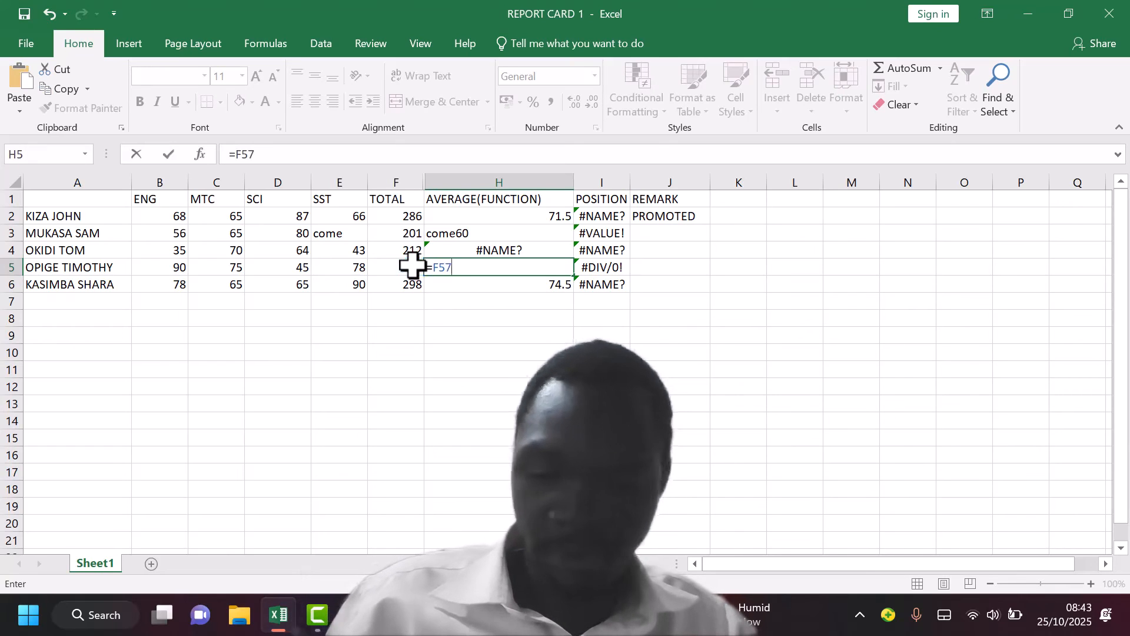
key(BackSpace)
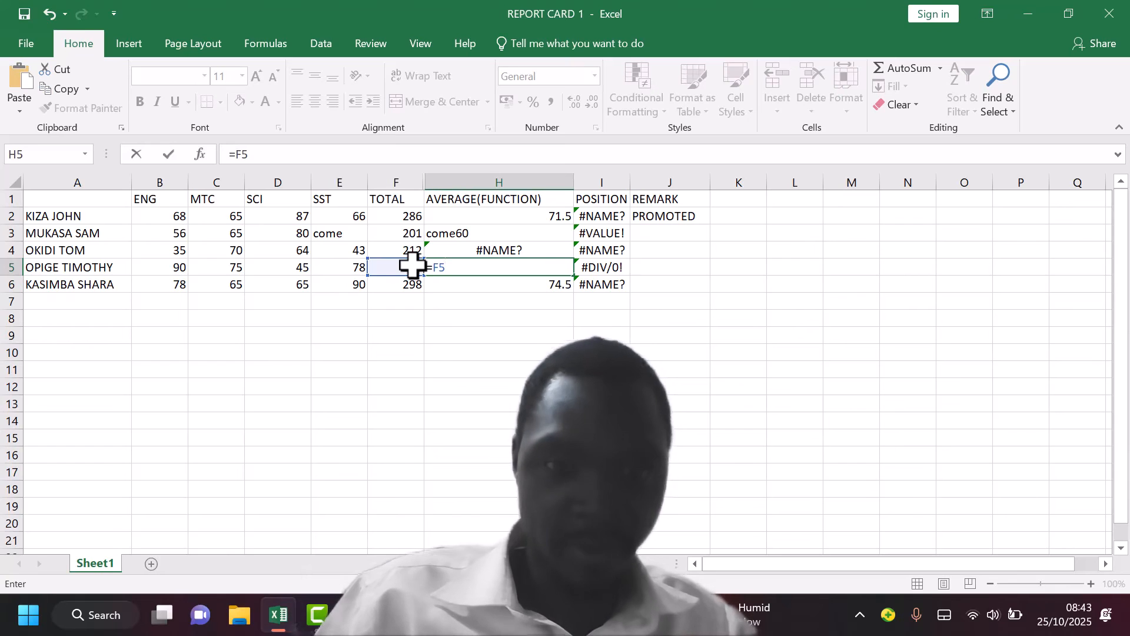
text(/)
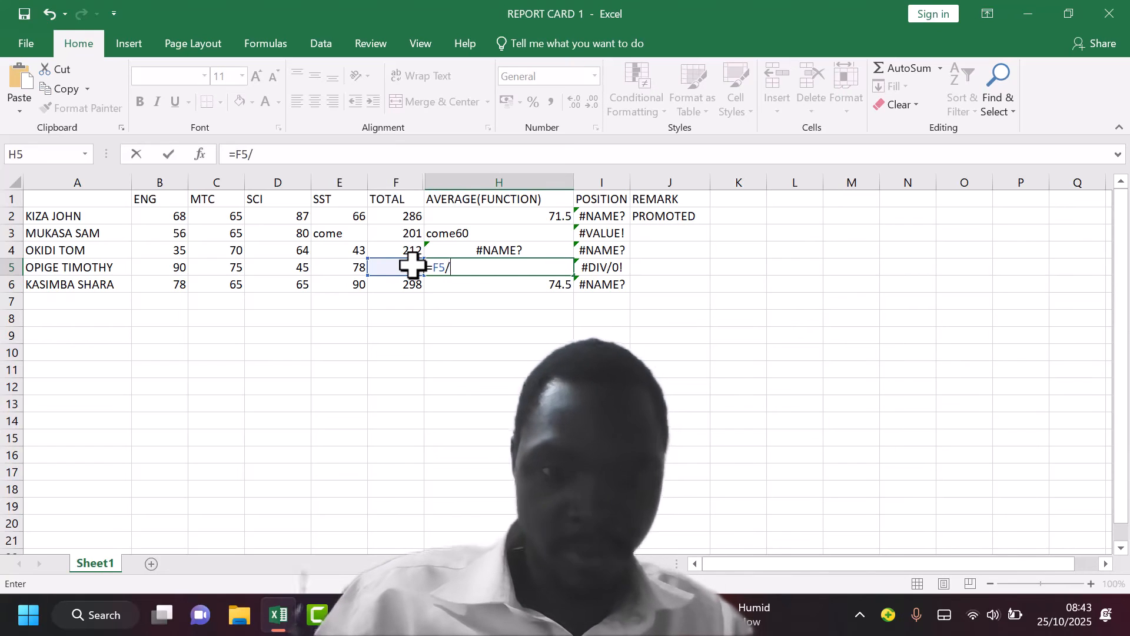
text(4)
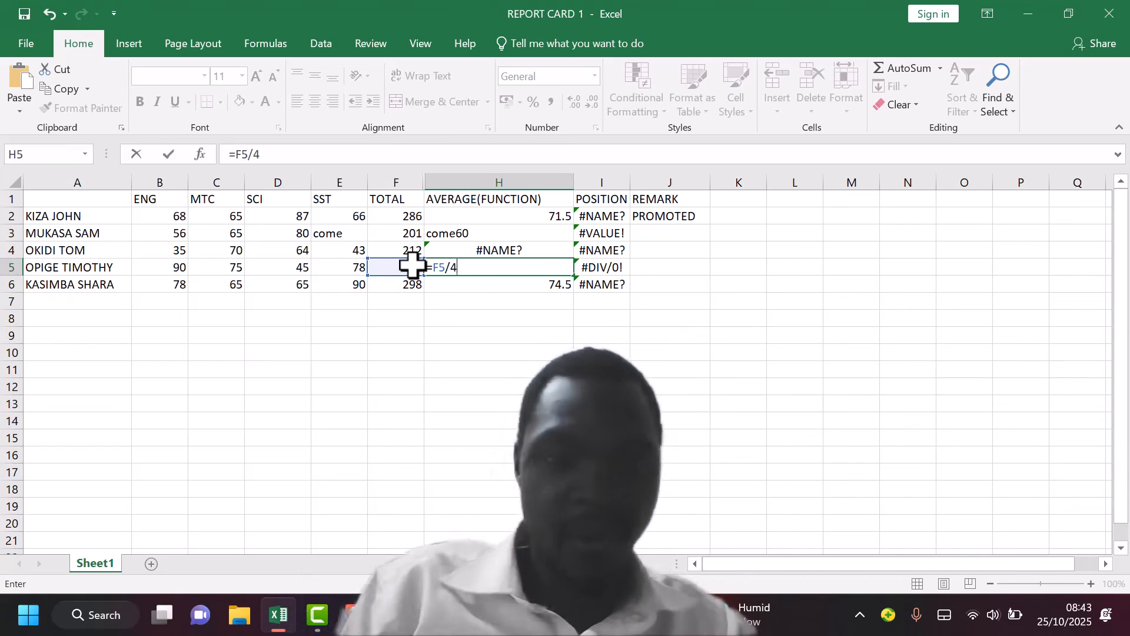
key(Return)
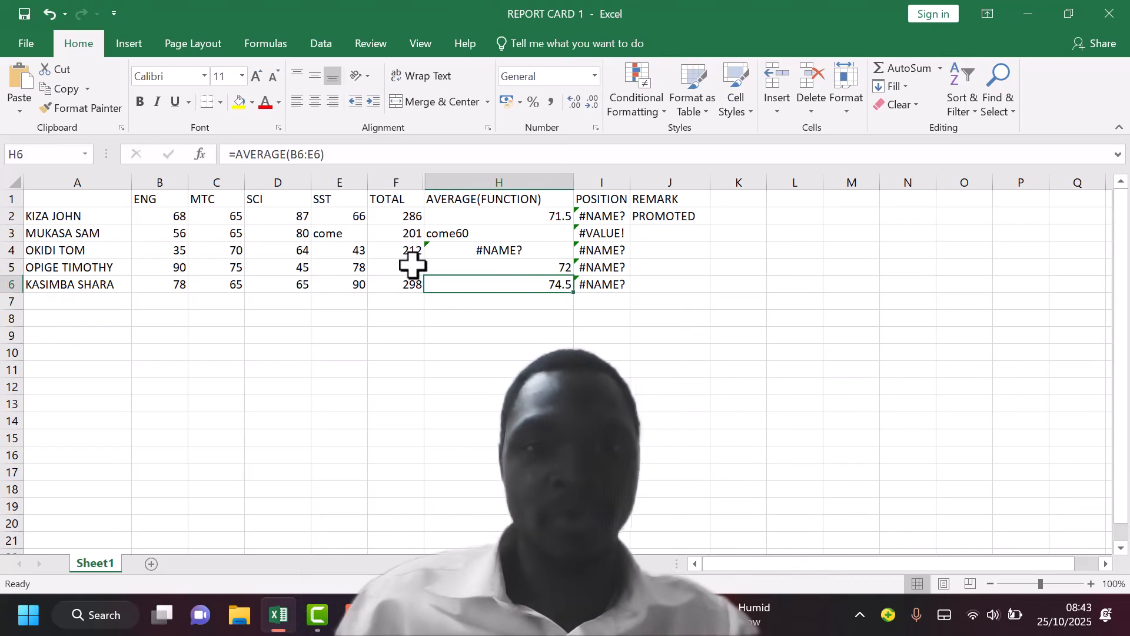
Replace the invalid formula in cell H4 with =E4-B4, using complete cell references
click(469, 246)
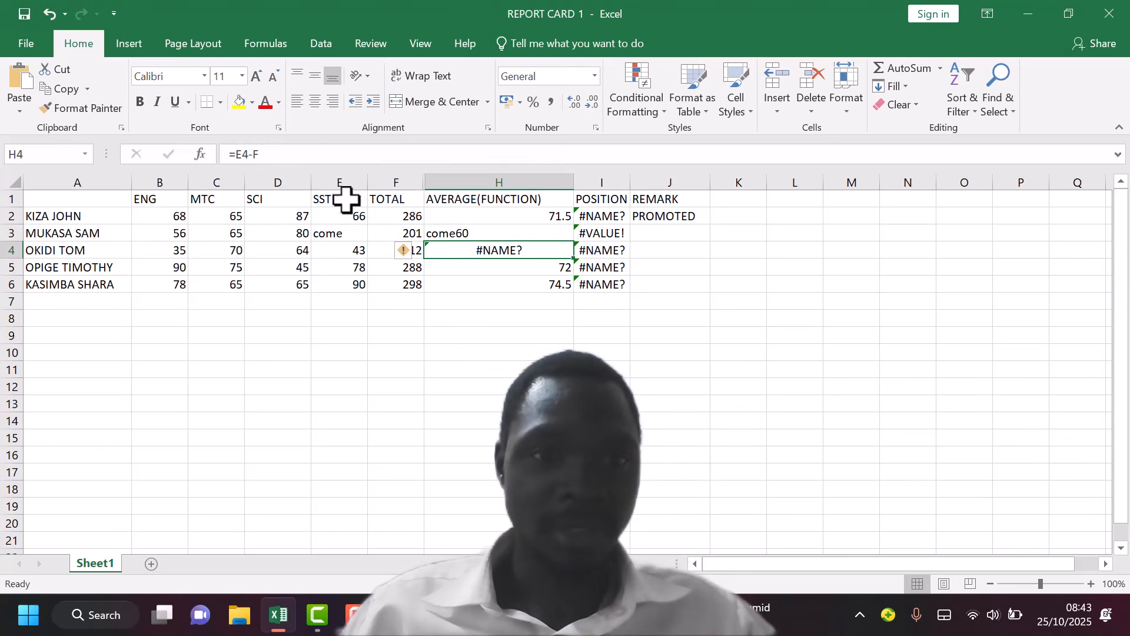
click(342, 250)
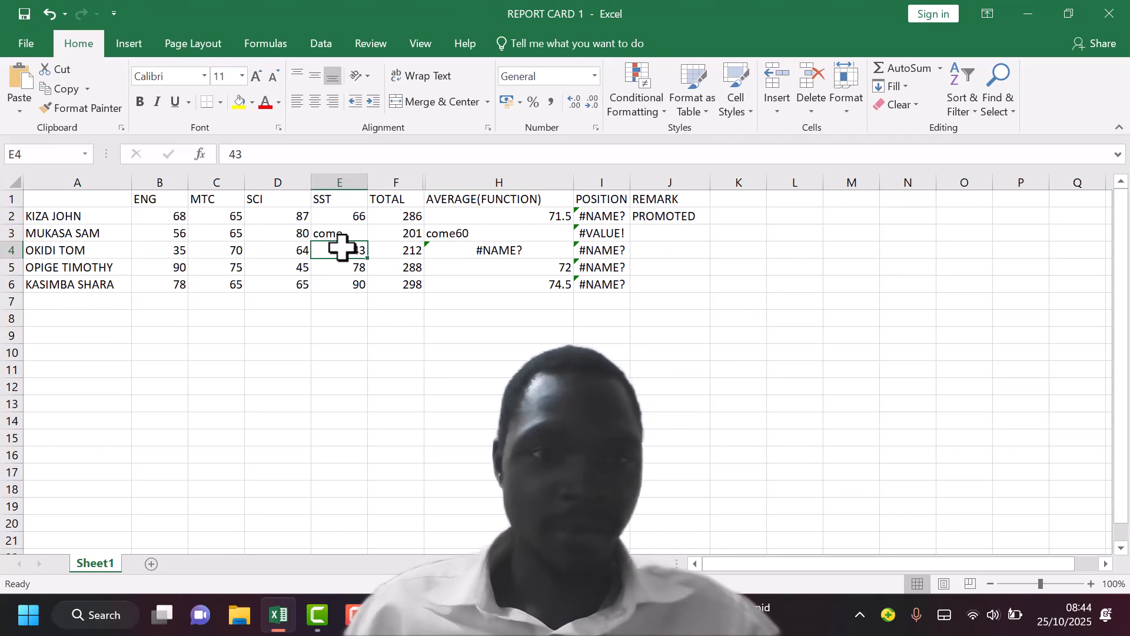
click(443, 250)
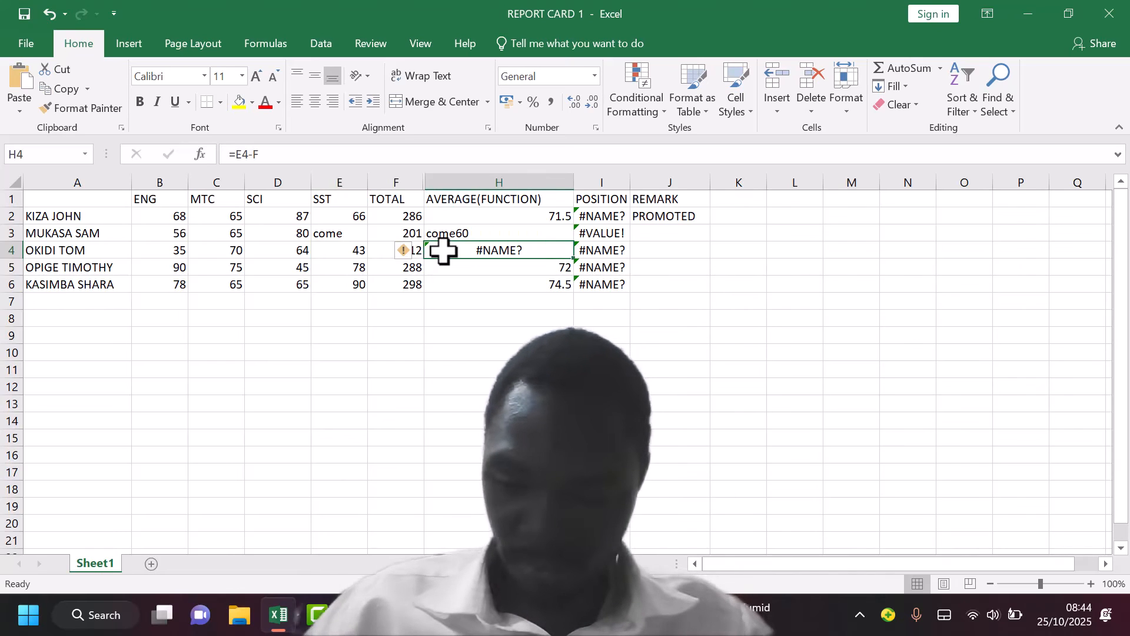
text(=)
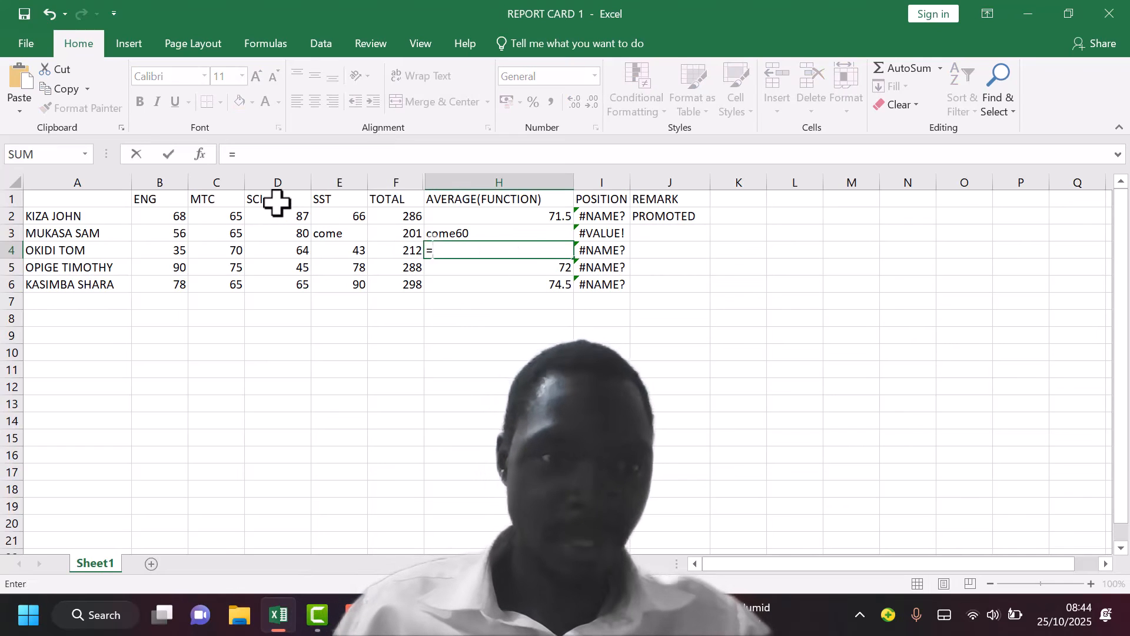
click(345, 246)
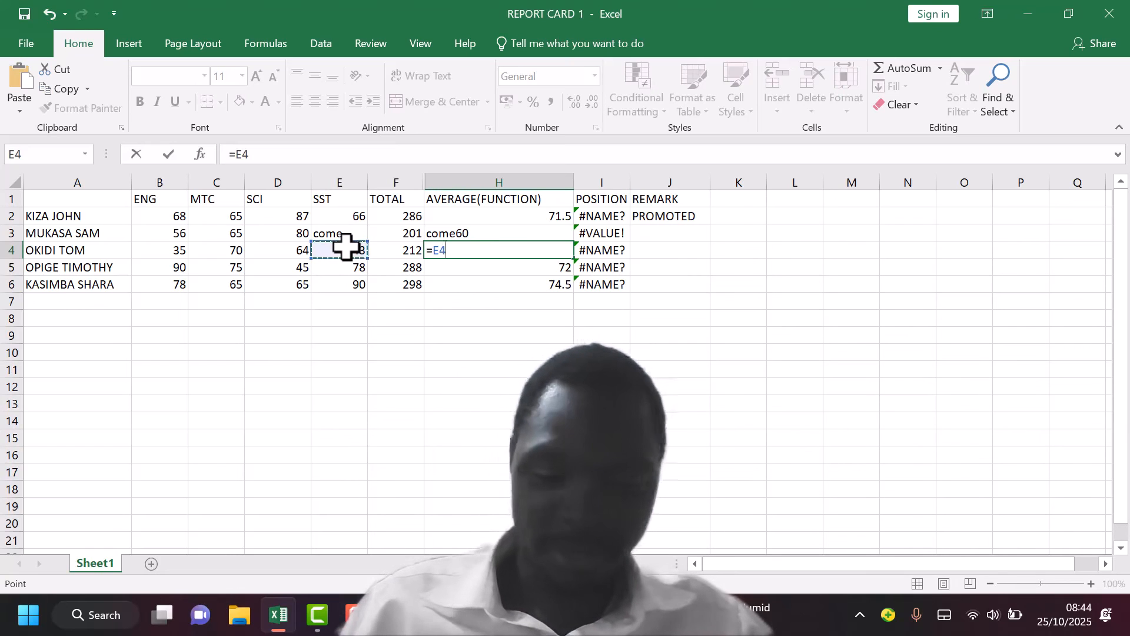
text(-)
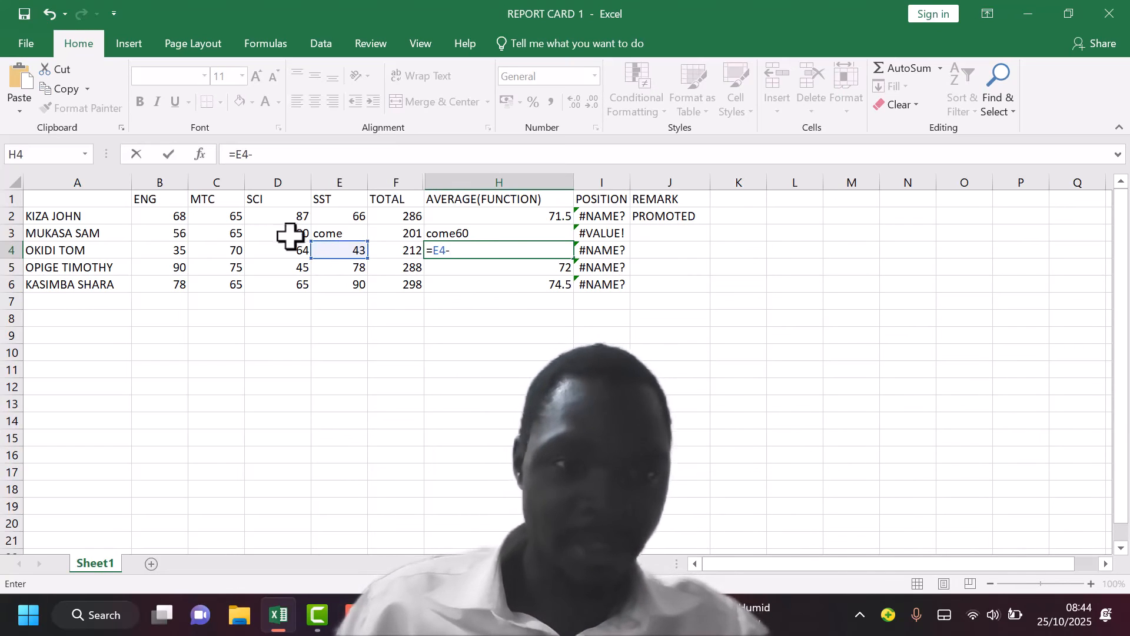
click(182, 249)
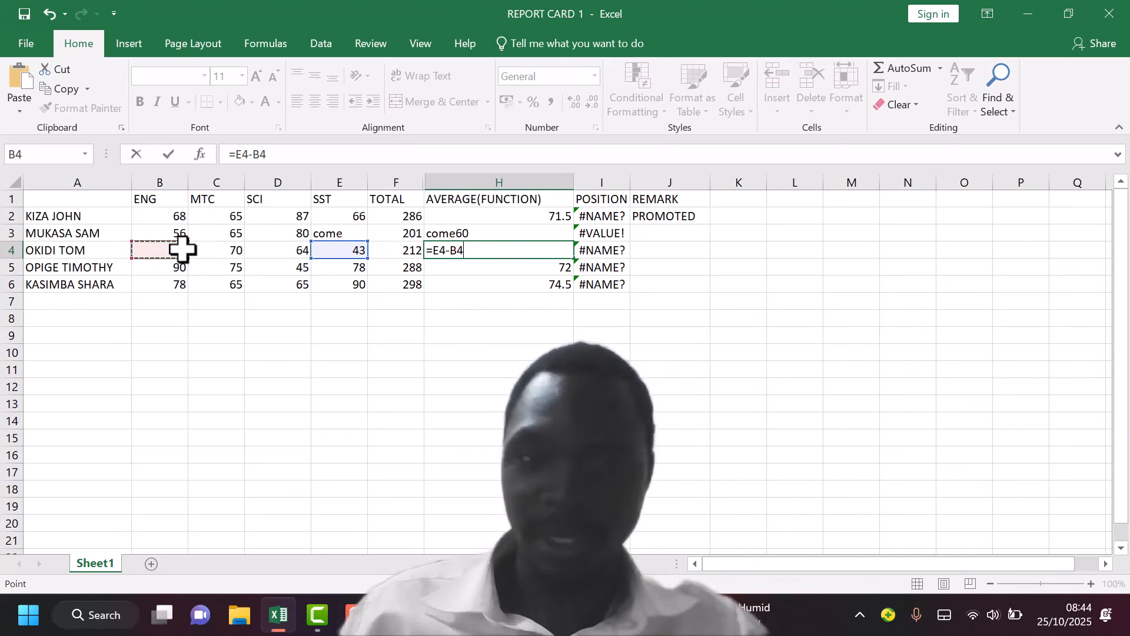
key(Return)
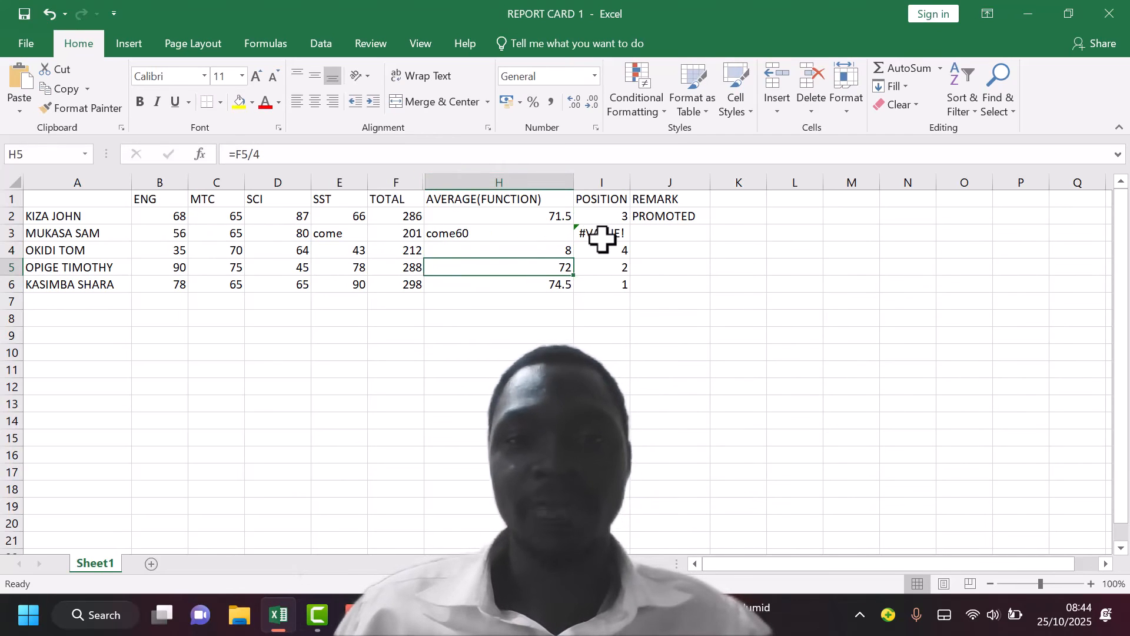
Try to replace the formula in cell H3 with the row's total divided by its SST entry, entering =F3/E
click(475, 234)
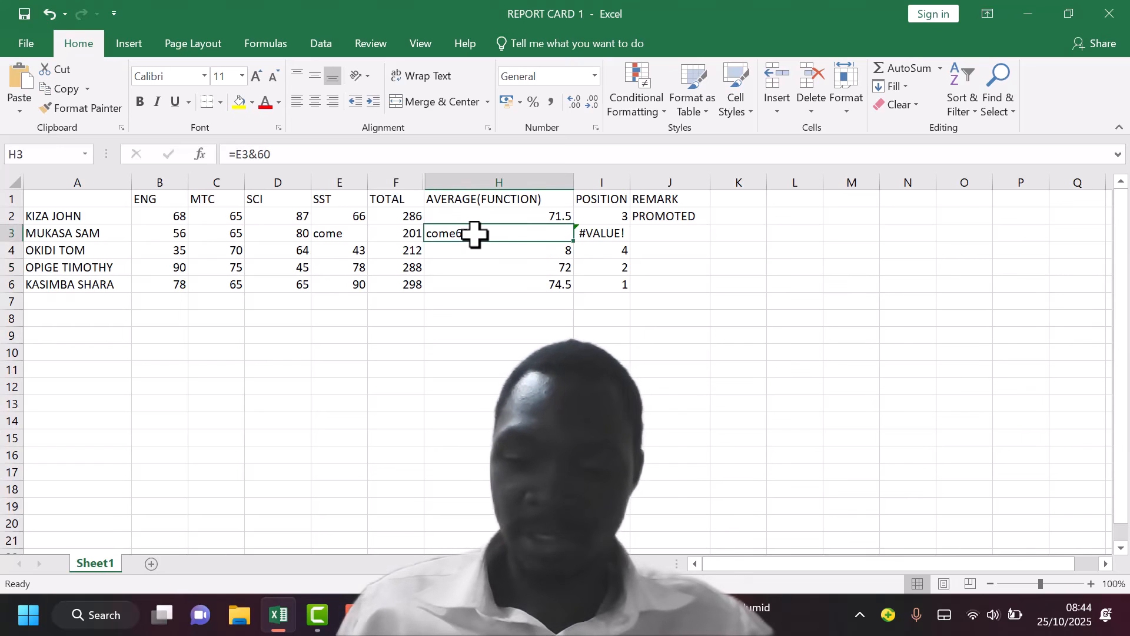
key(BackSpace)
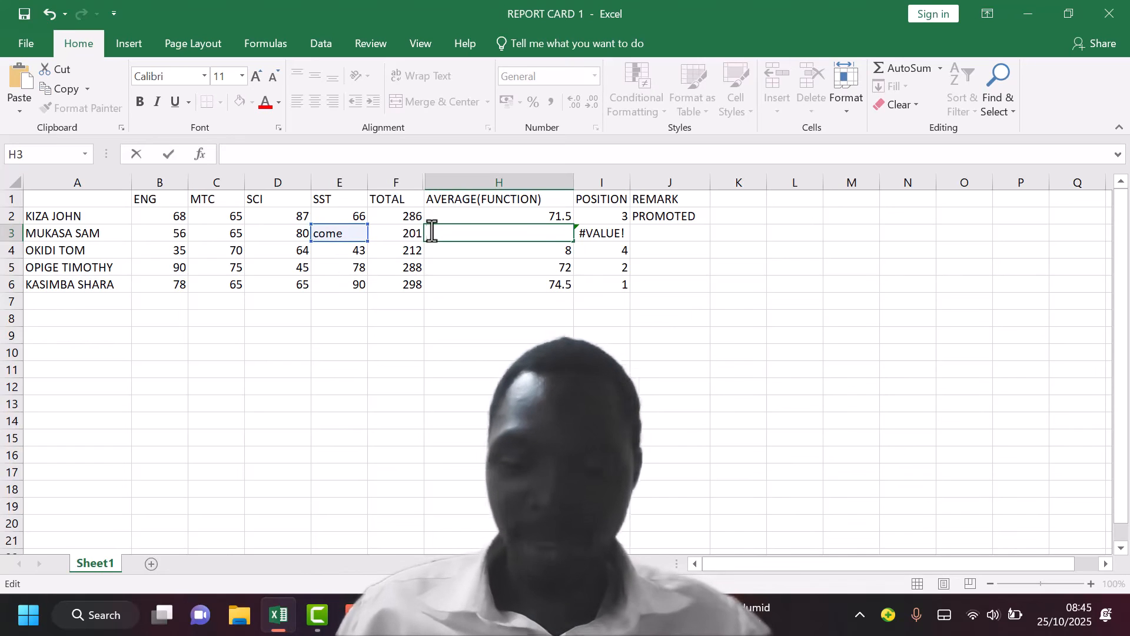
text(=)
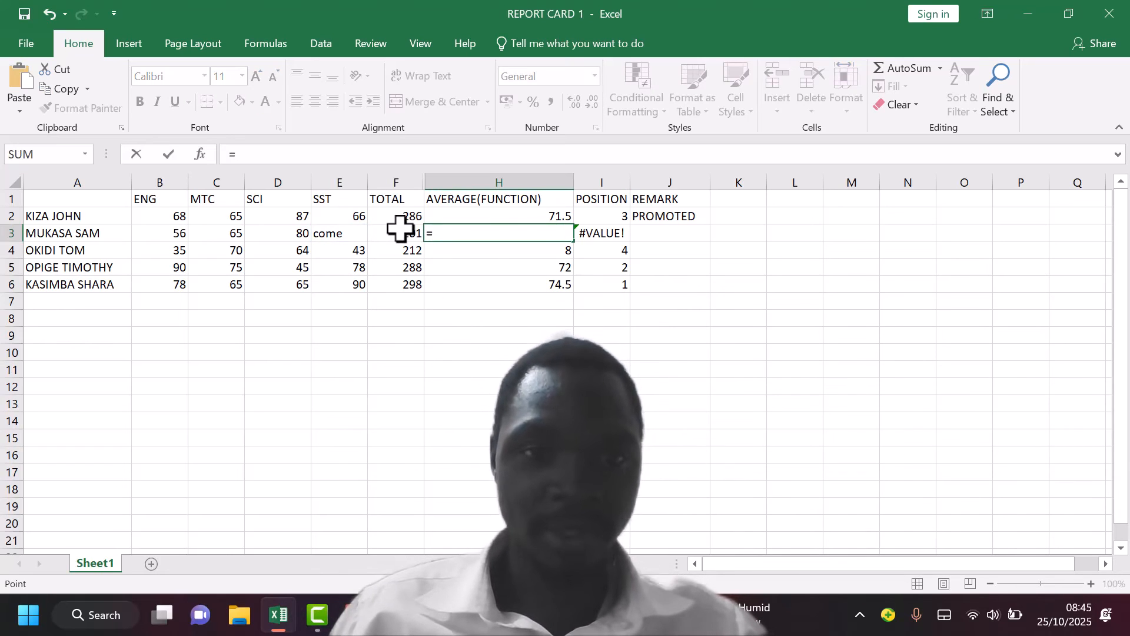
click(401, 229)
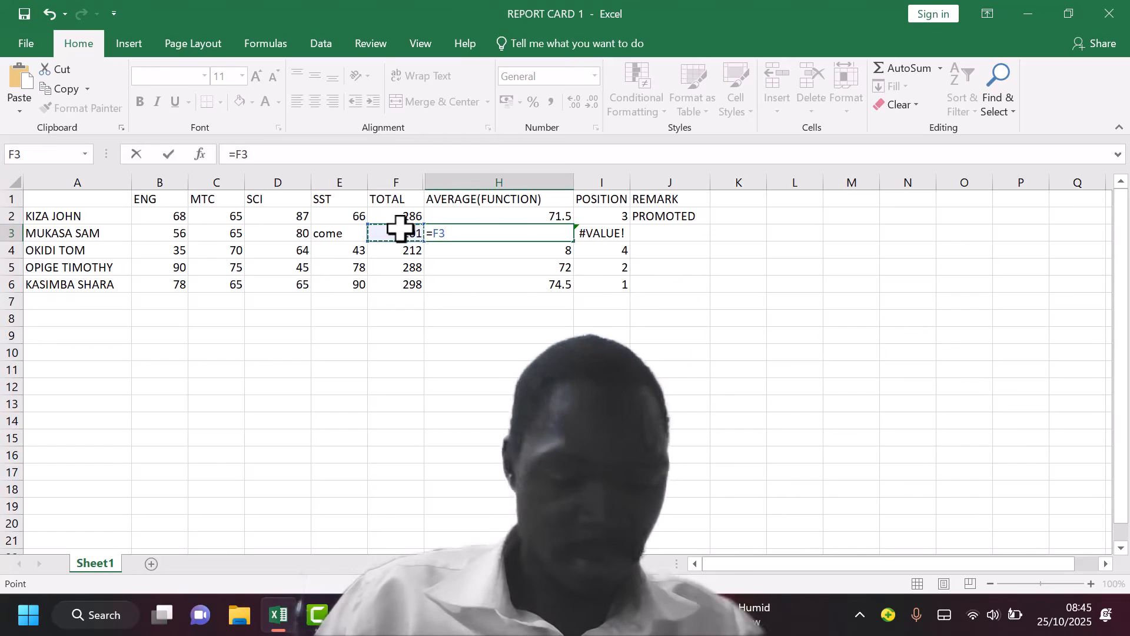
text(/)
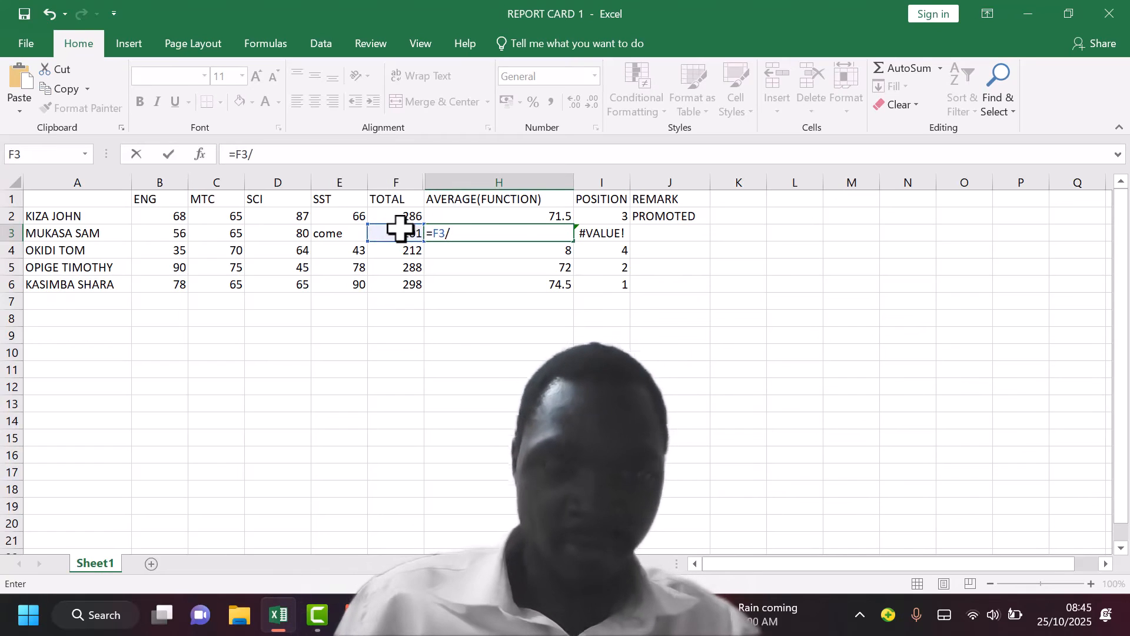
click(324, 232)
key(BackSpace)
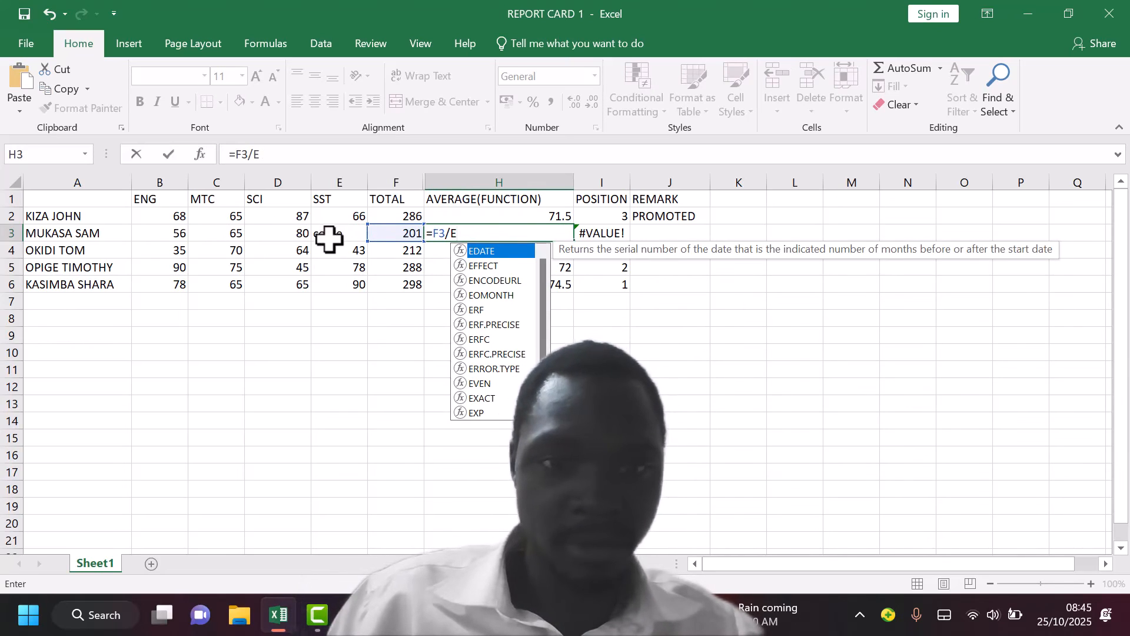
click(329, 239)
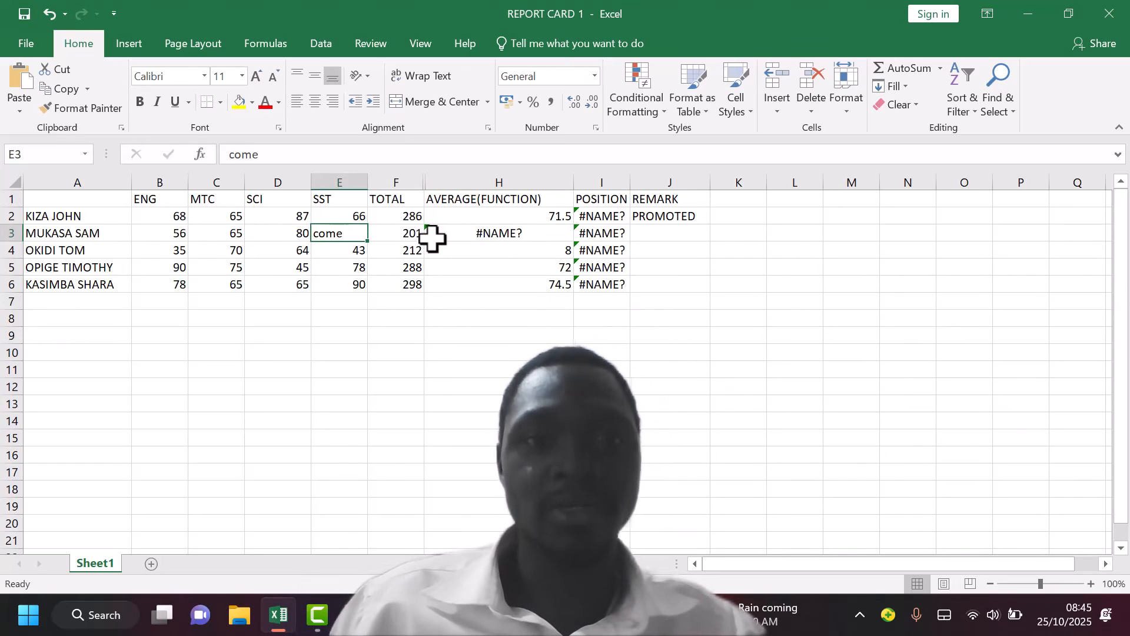
Clear the faulty formula from cell H3
click(469, 230)
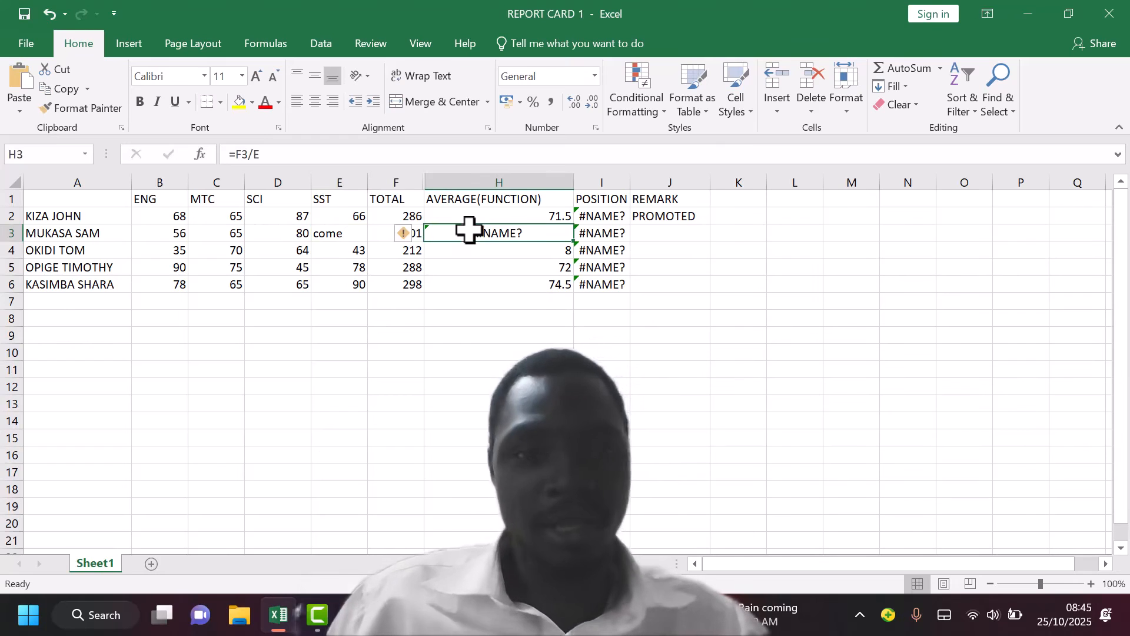
key(BackSpace)
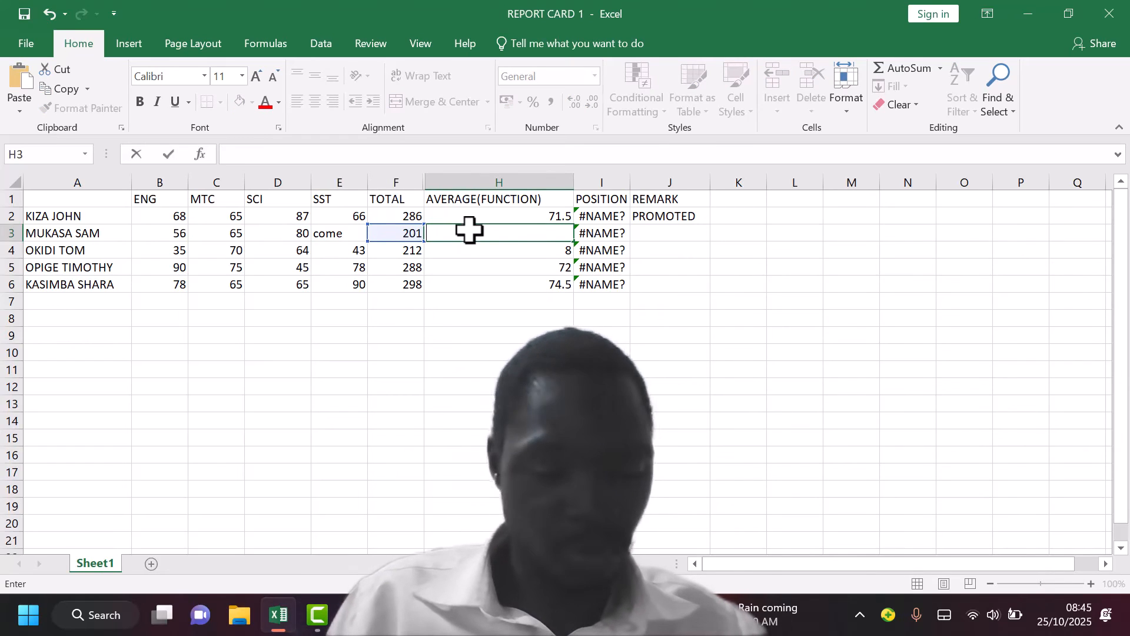
text(=)
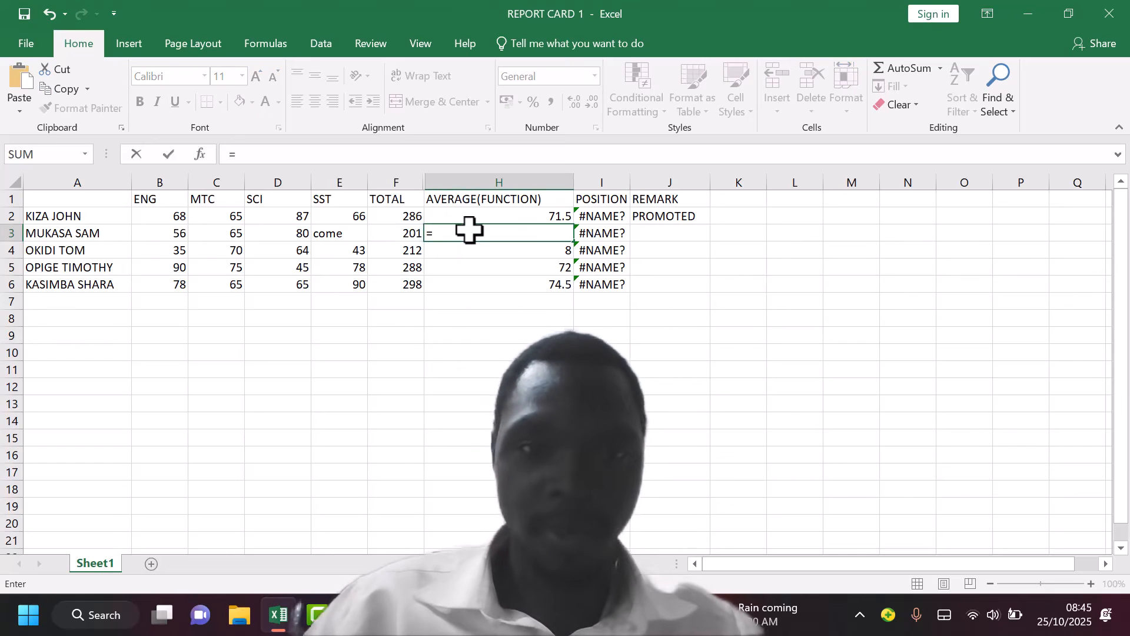
click(412, 234)
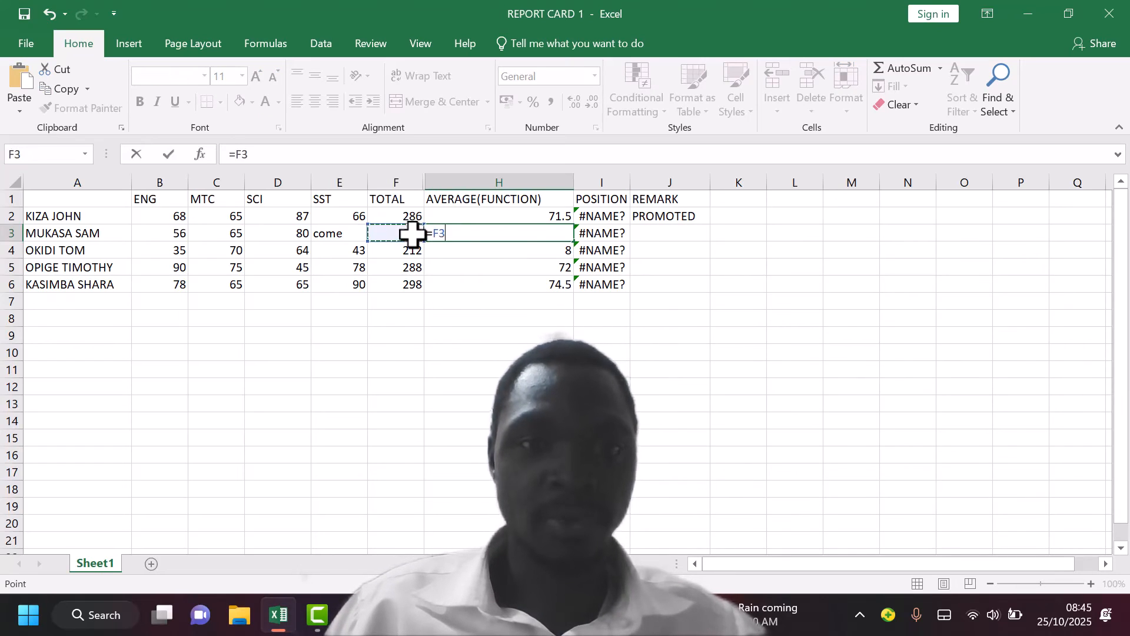
click(331, 236)
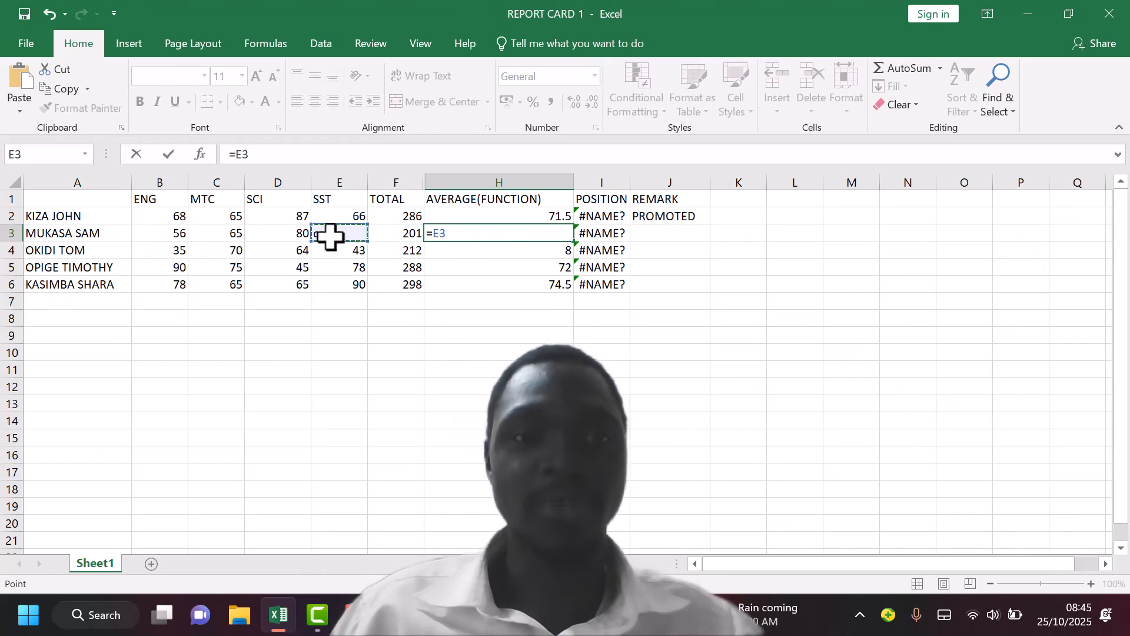
key(BackSpace)
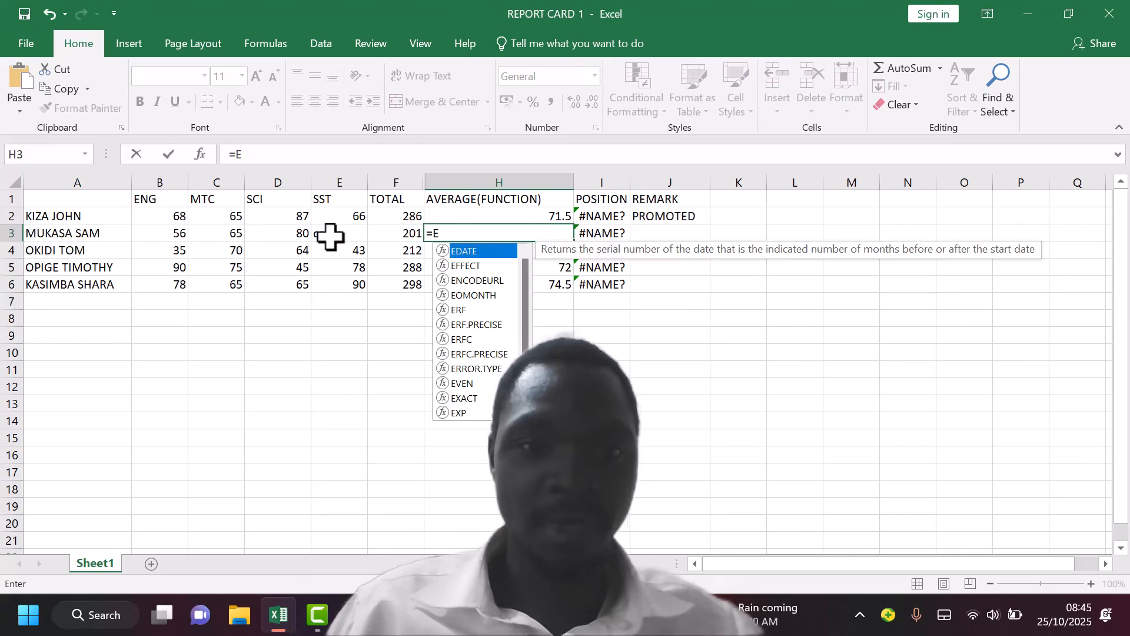
key(BackSpace)
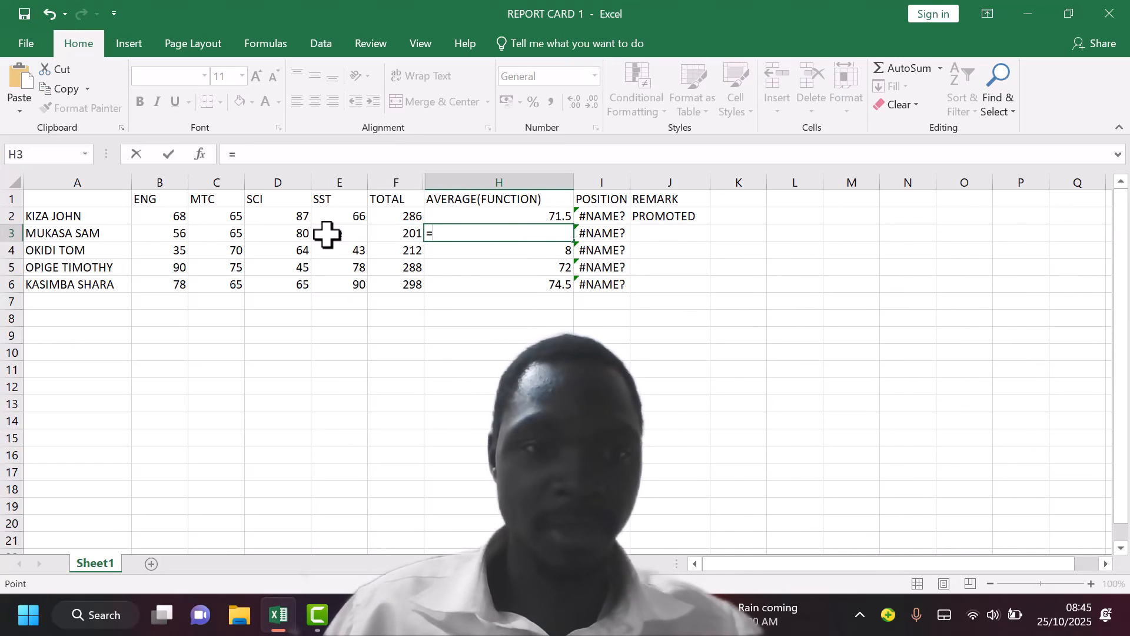
click(328, 234)
key(BackSpace)
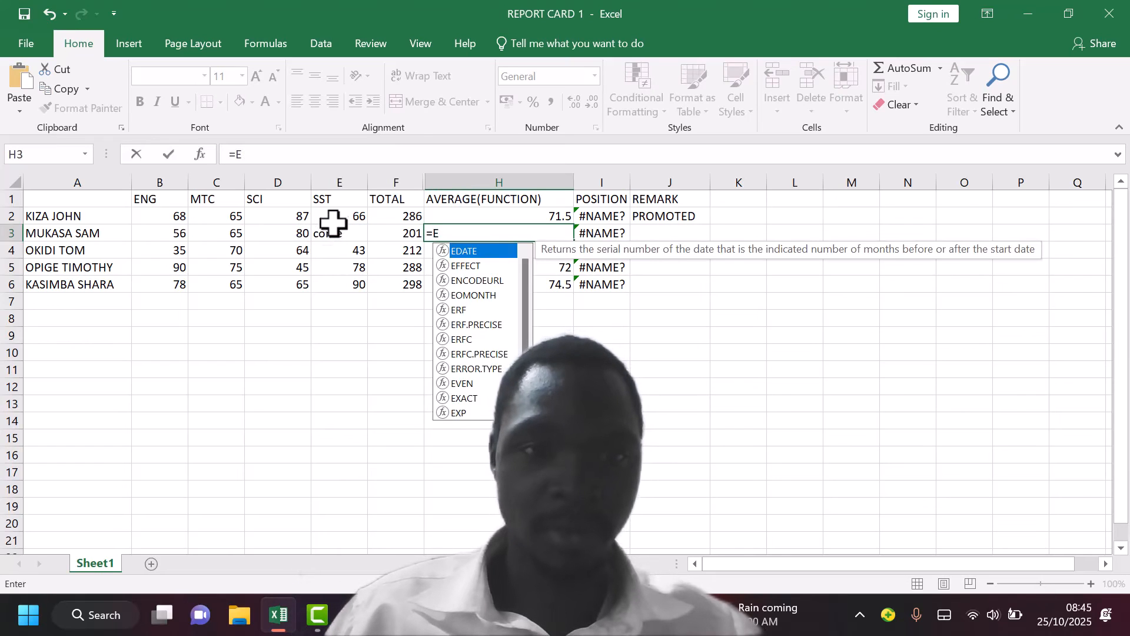
key(BackSpace)
key(BackSpace)
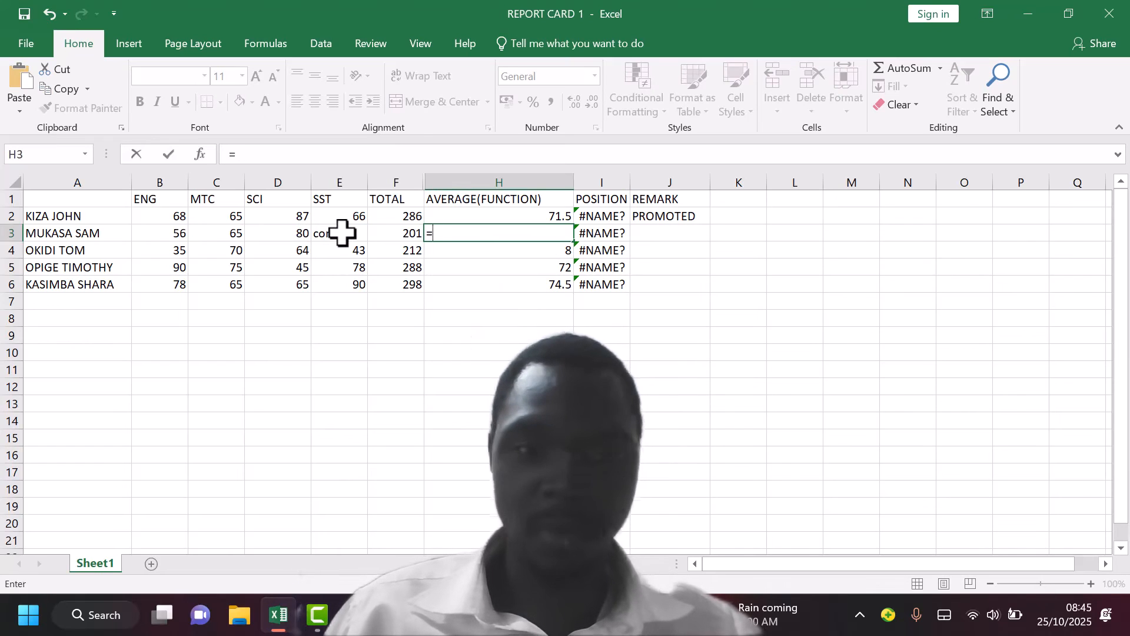
Replace the text in the SST cell E3 with the mark 60
click(342, 232)
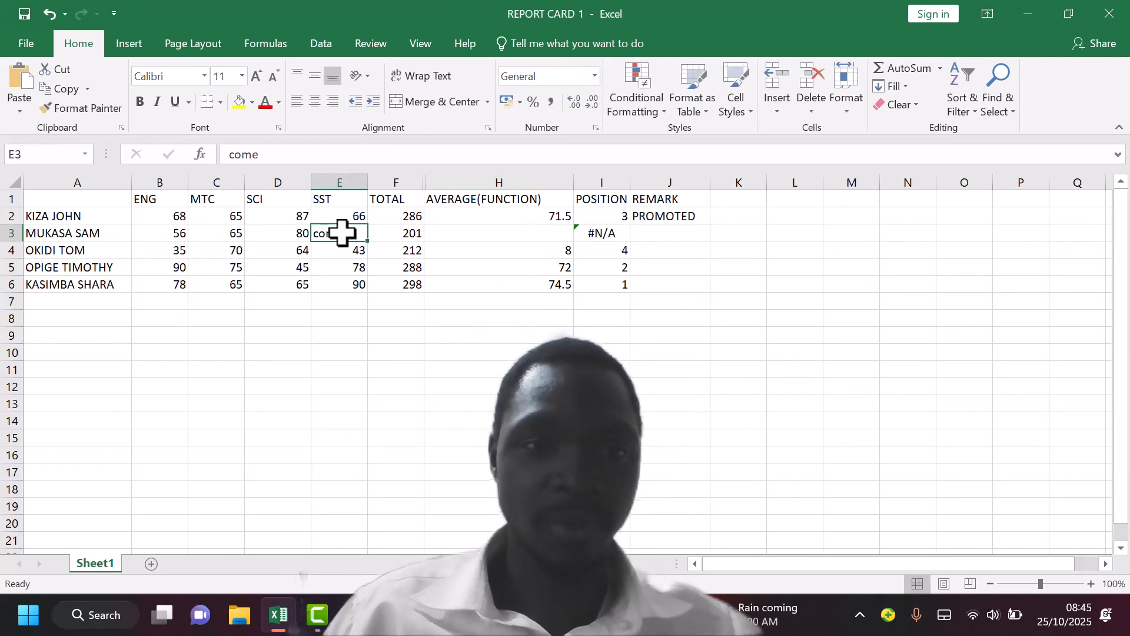
key(BackSpace)
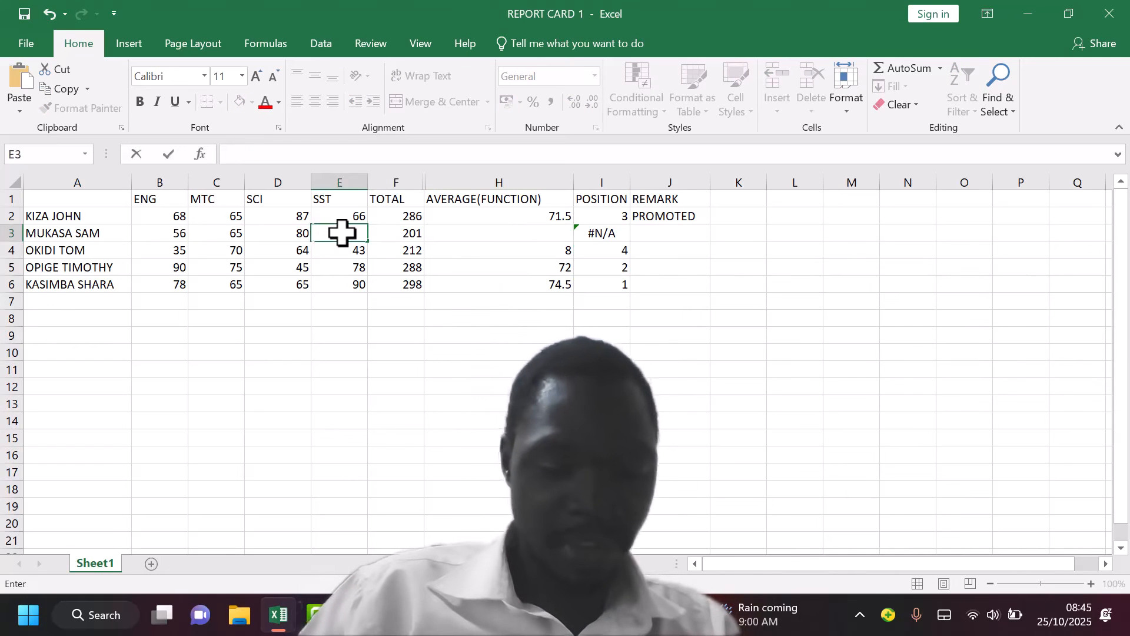
text(60)
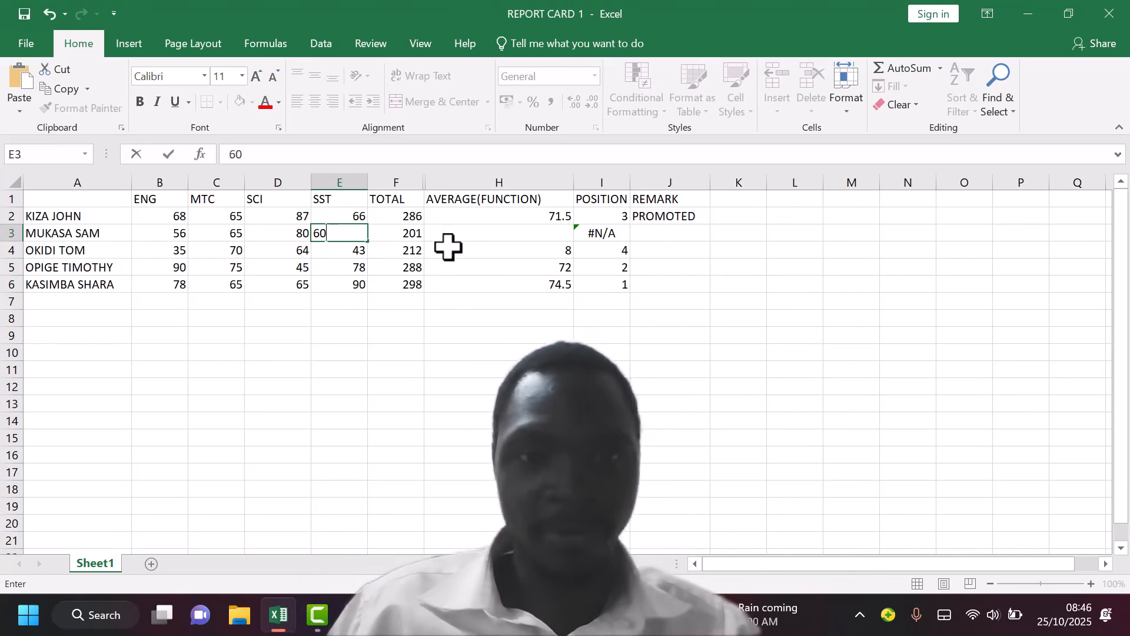
click(433, 230)
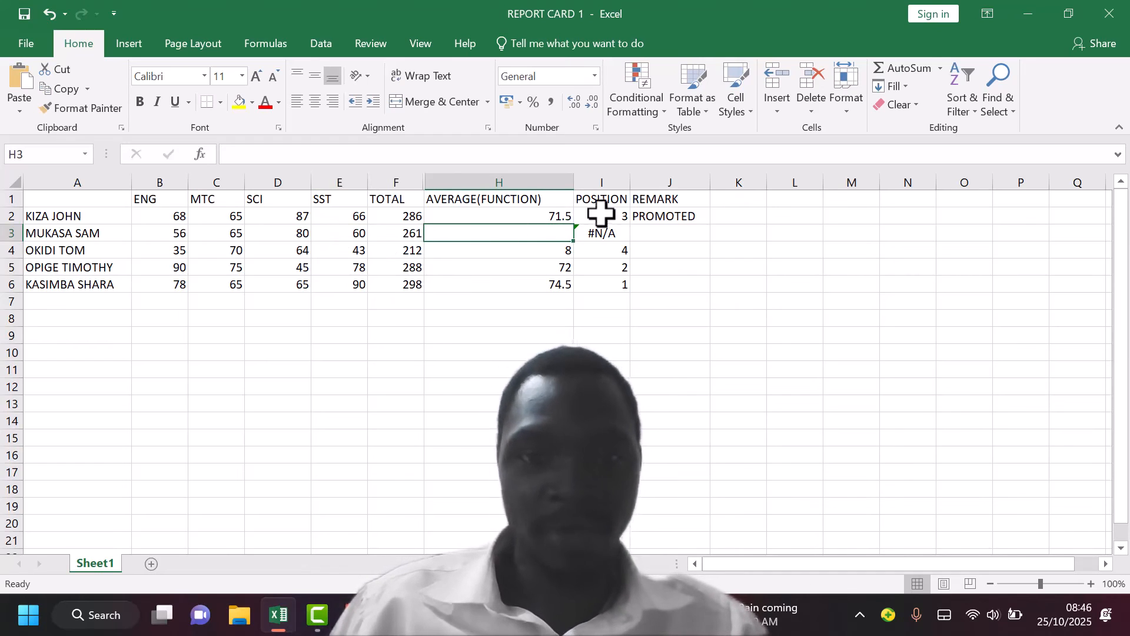
Fill the AVERAGE formula from H2 down through H6
click(555, 215)
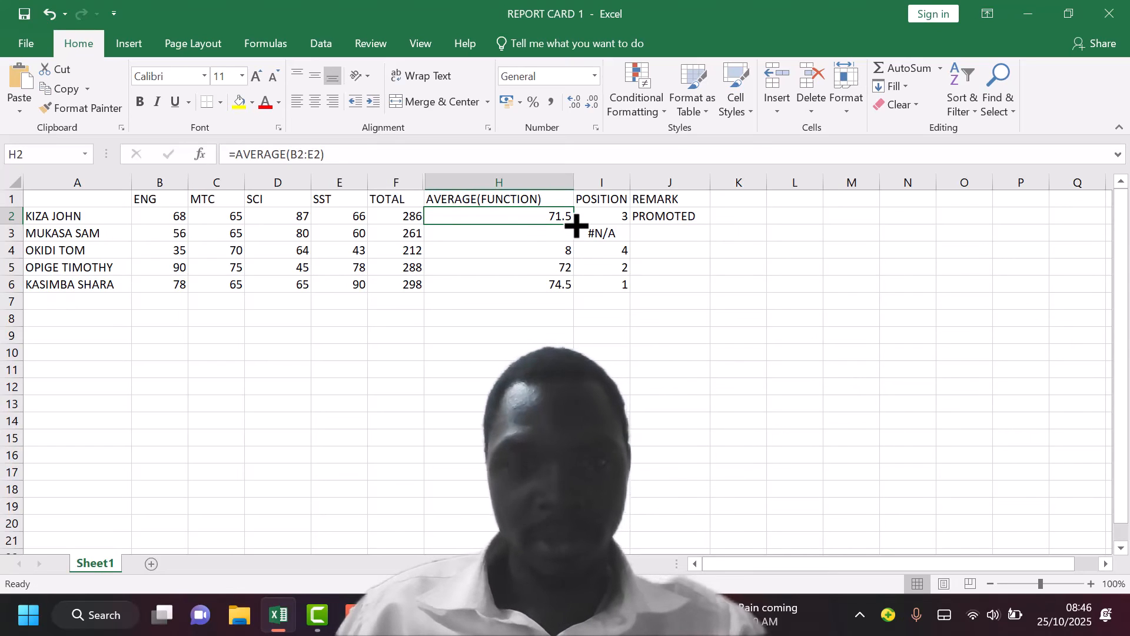
drag(576, 224, 574, 292)
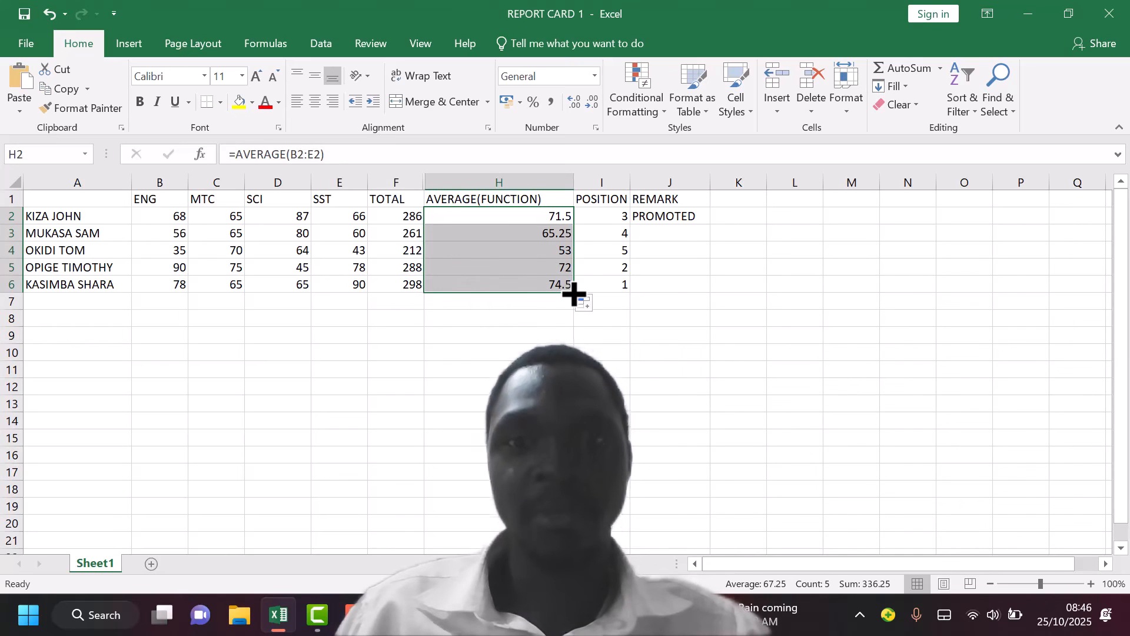